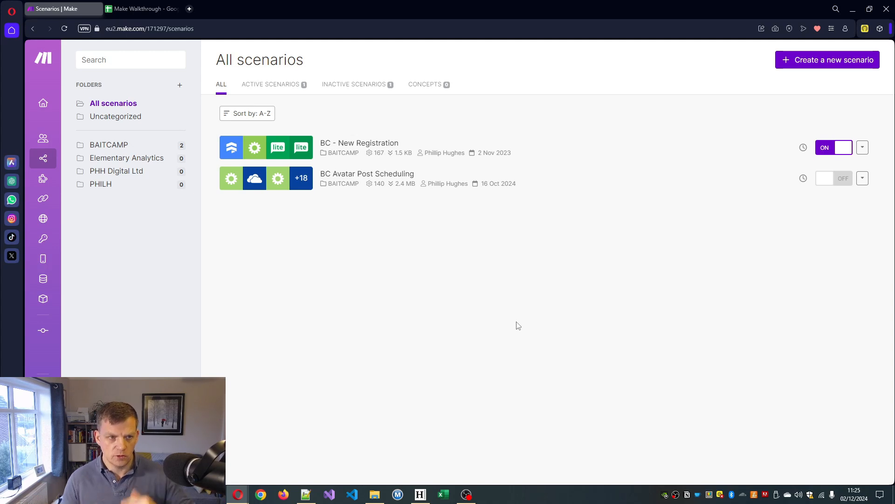
# Create a new scenario folder named YT Walkthrough
pyautogui.moveTo(52, 202)
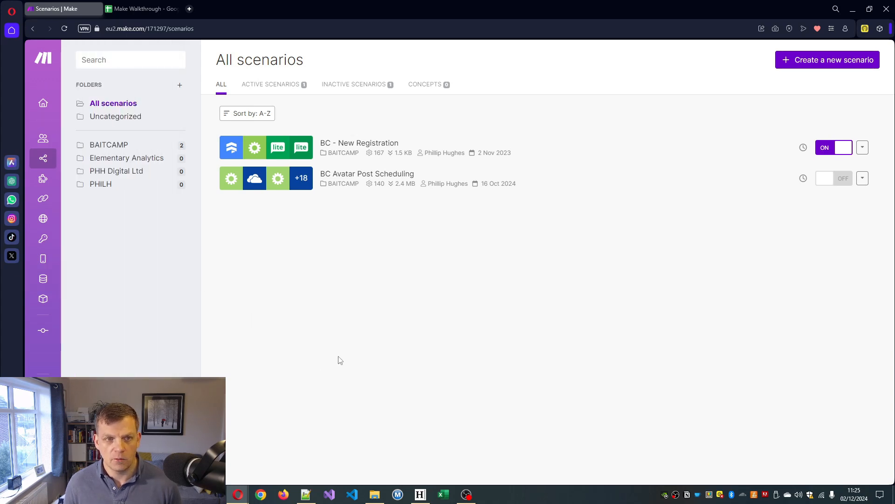
pyautogui.moveTo(82, 296)
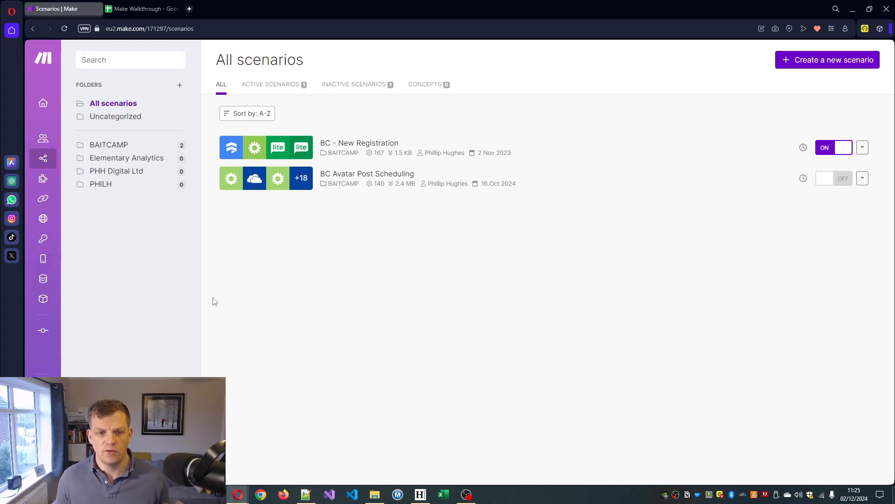
pyautogui.moveTo(54, 165)
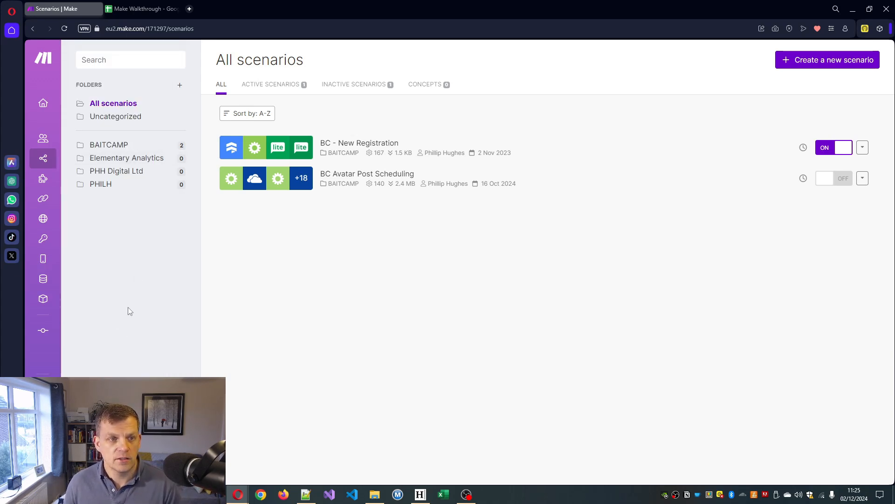
pyautogui.click(180, 86)
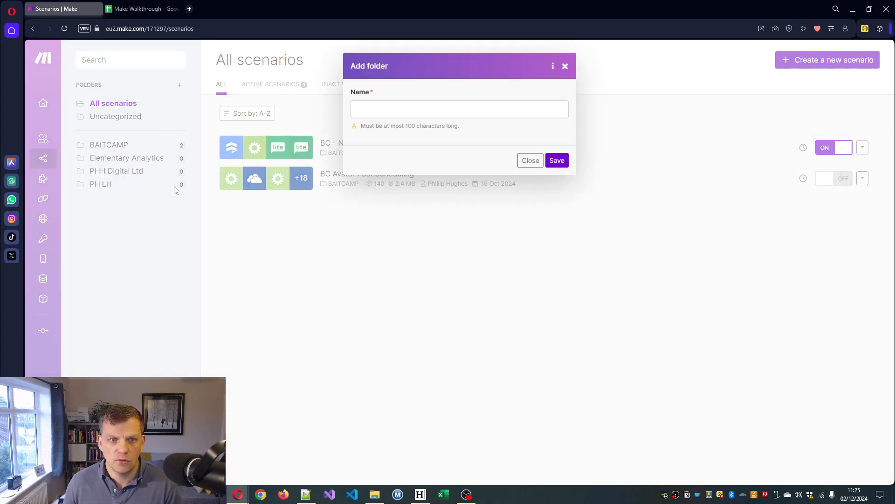
pyautogui.click(393, 110)
pyautogui.write('YT Walkthrough')
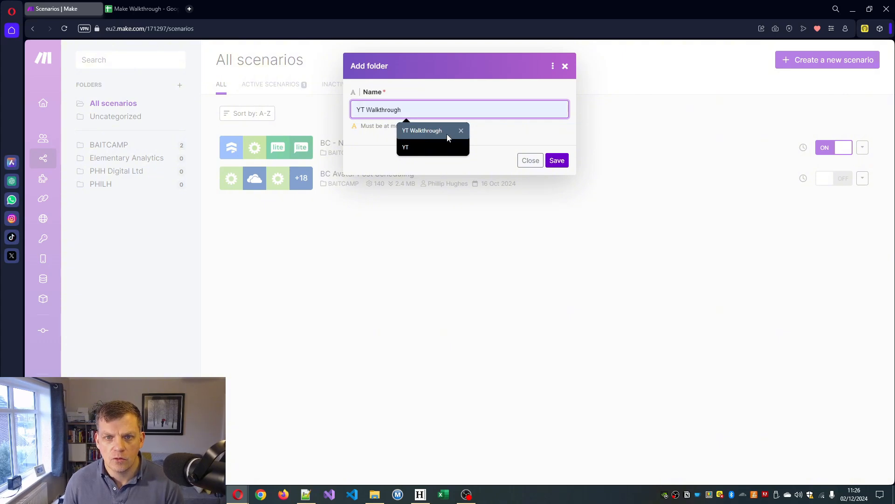
pyautogui.click(416, 130)
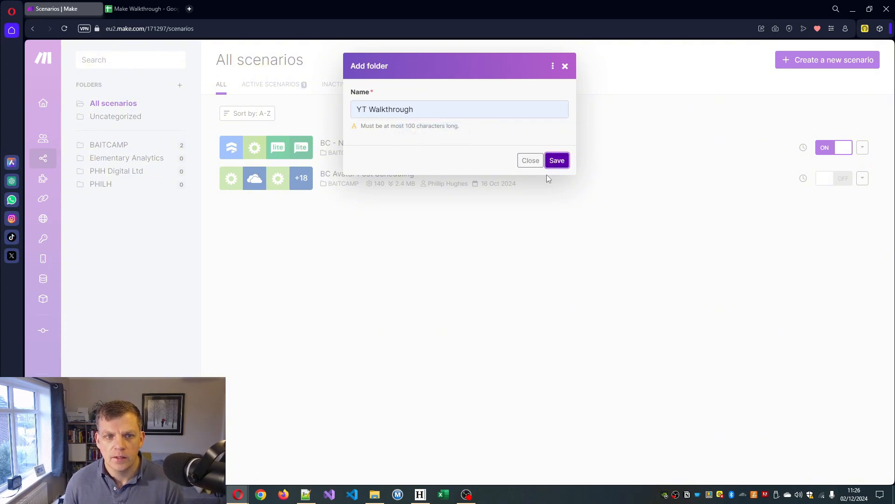
pyautogui.click(557, 160)
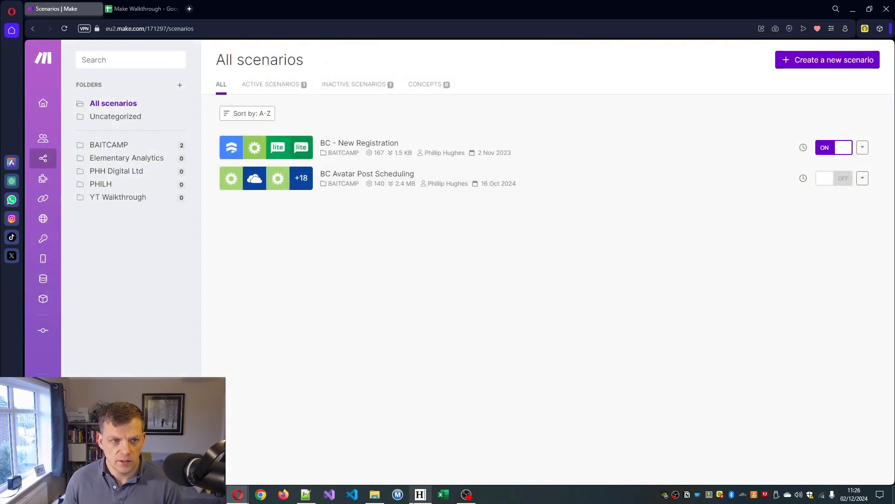
# Create a new scenario in the YT Walkthrough folder and name it Make Demo 1
pyautogui.click(124, 198)
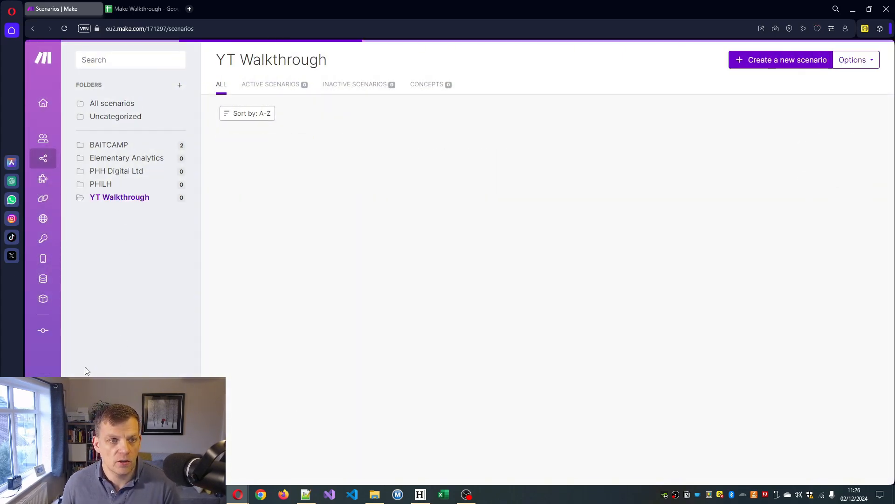
pyautogui.click(804, 66)
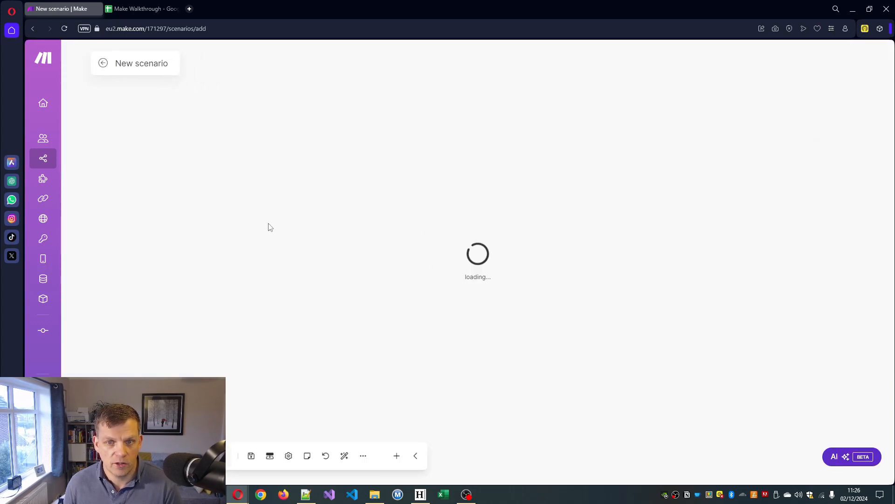
pyautogui.click(142, 65)
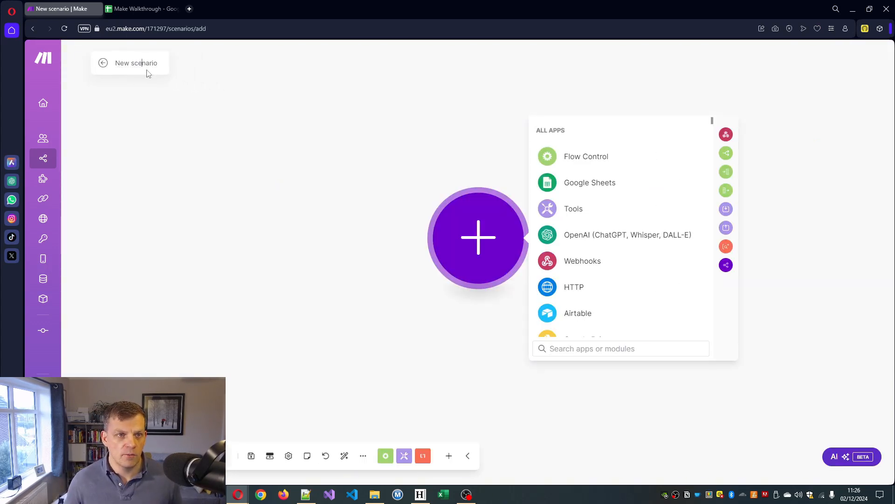
pyautogui.hotkey('ctrl', 'a')
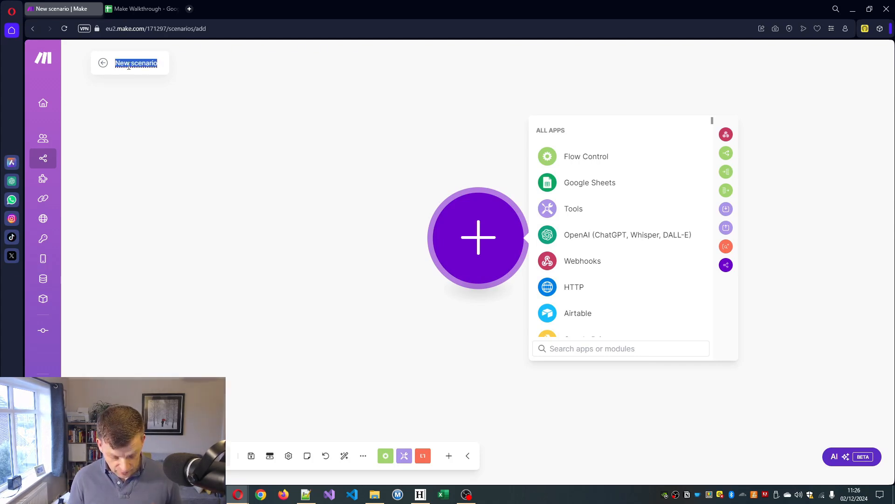
pyautogui.write('Make Demo 1')
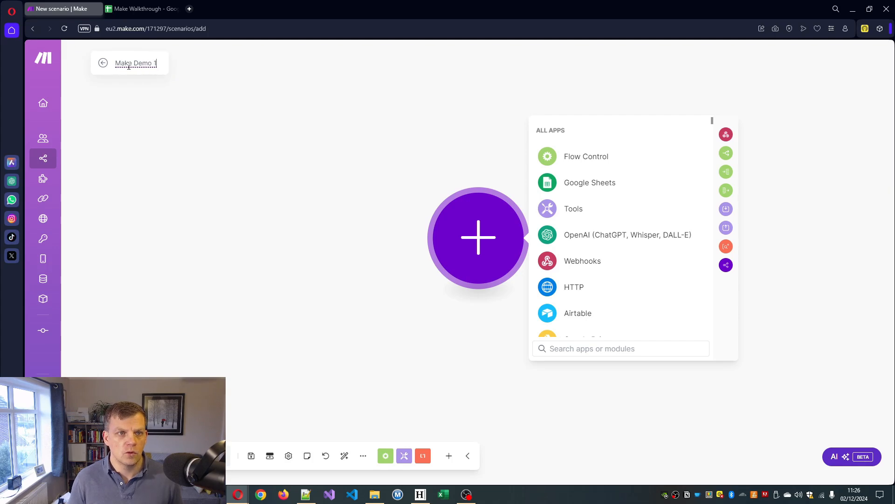
pyautogui.click(302, 301)
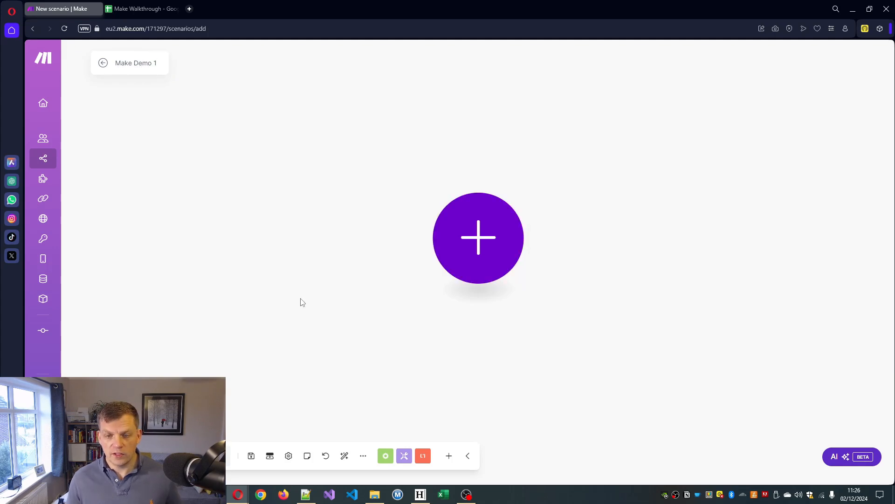
# Search the modules for outlook and add Microsoft 365 Email (Outlook) Watch Messages as the scenario's first module
pyautogui.click(478, 241)
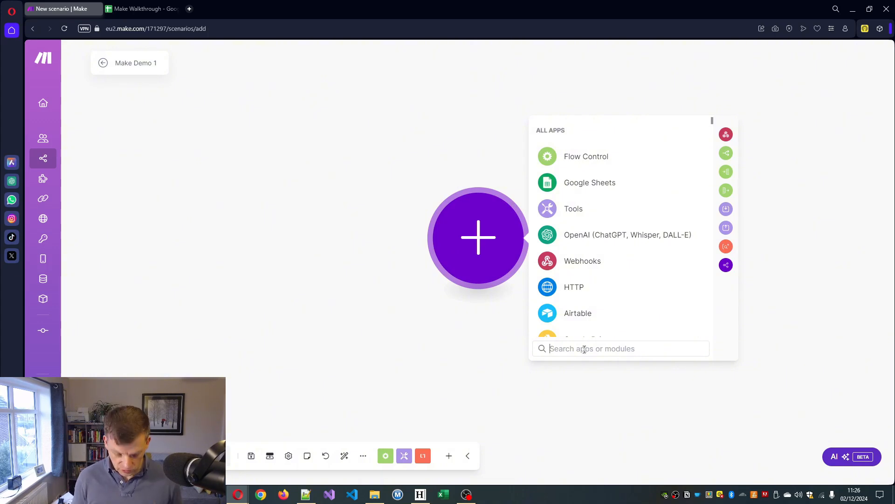
pyautogui.write('outlook')
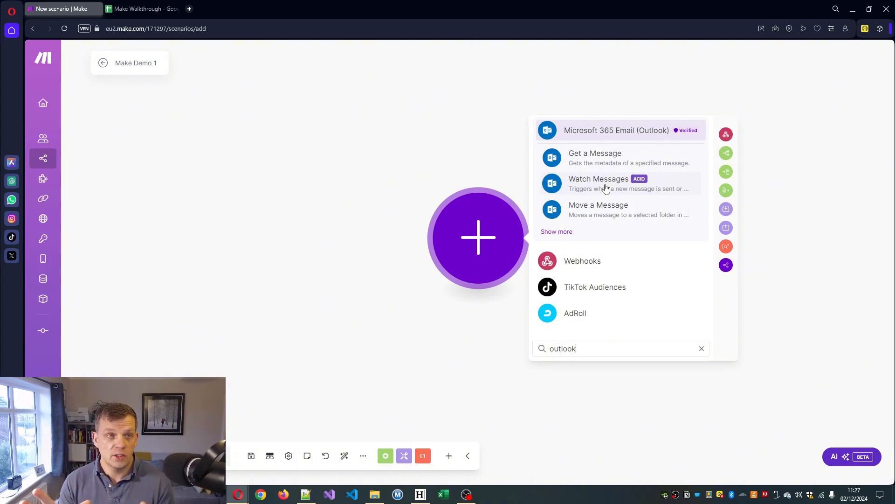
pyautogui.click(586, 186)
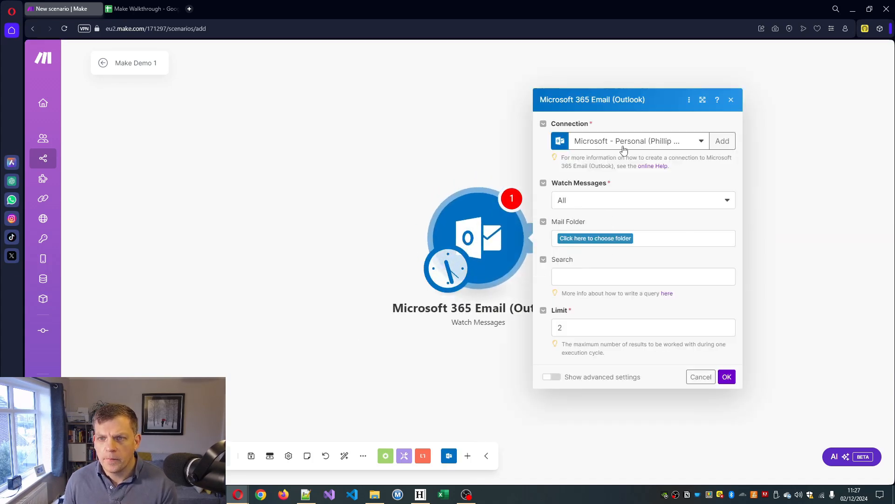
# Configure the Outlook trigger to watch only unread messages in the Inbox folder, starting from now on
pyautogui.click(640, 201)
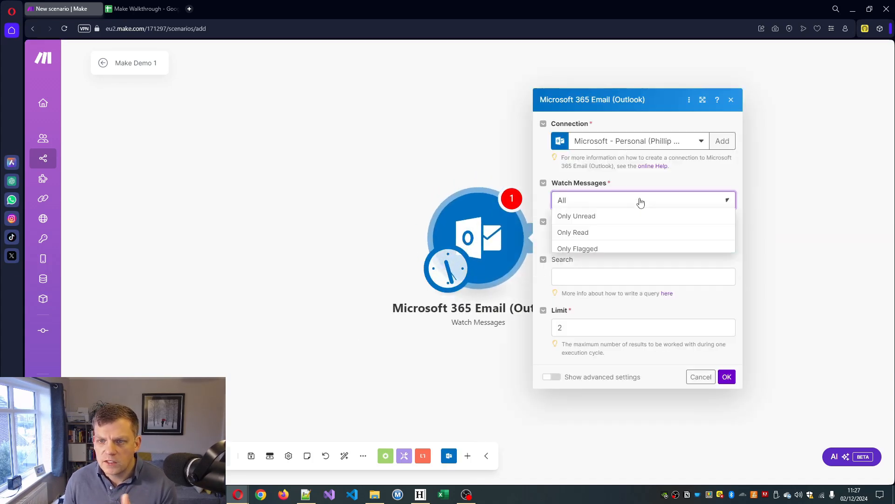
pyautogui.click(621, 217)
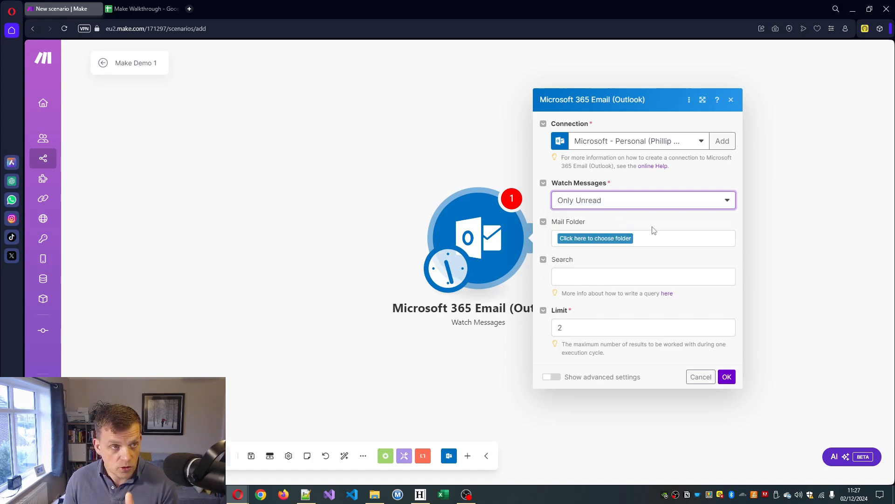
pyautogui.click(602, 240)
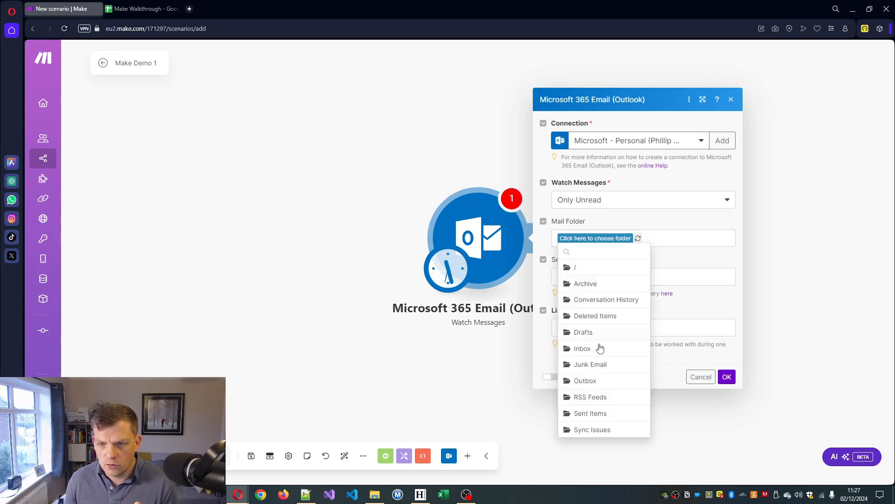
pyautogui.click(600, 349)
pyautogui.click(727, 378)
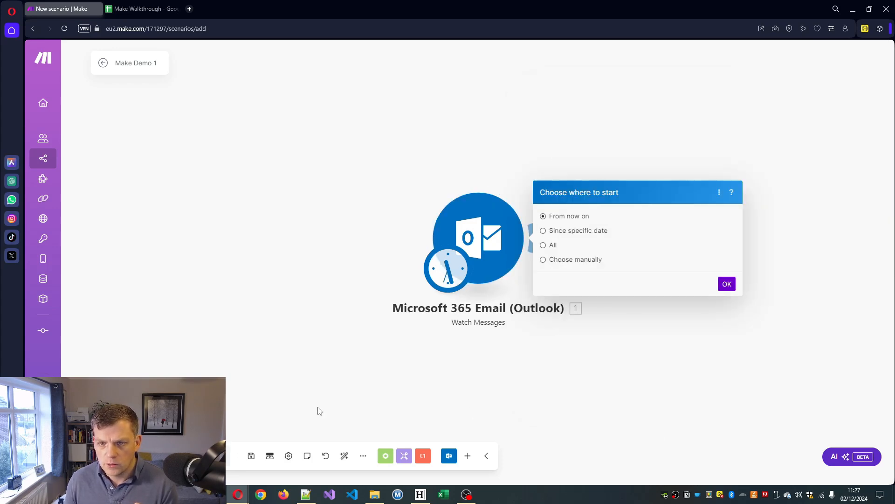
pyautogui.click(727, 284)
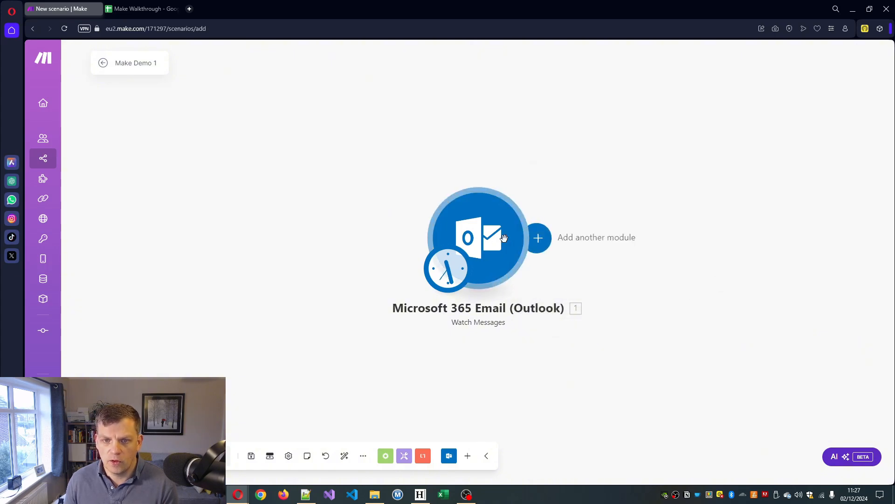
# Save the Make Demo 1 scenario with the Outlook module placed to leave room for more modules
pyautogui.click(249, 456)
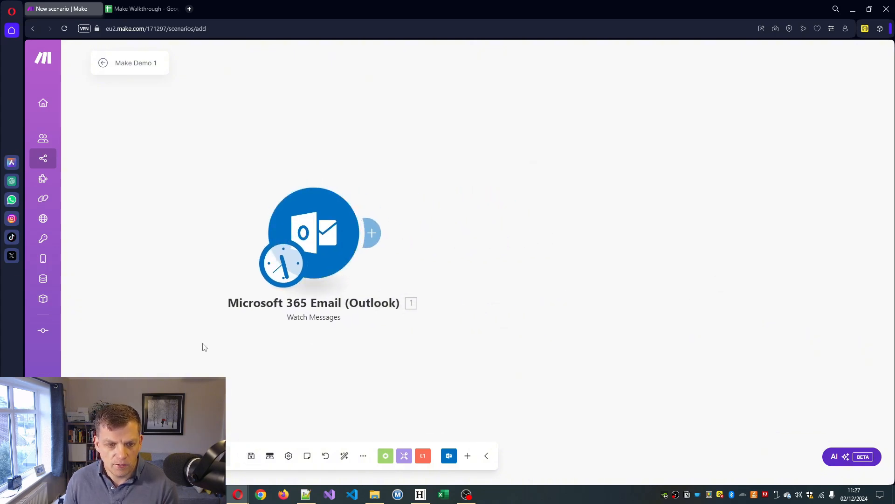
pyautogui.moveTo(330, 220); pyautogui.dragTo(286, 220)
pyautogui.scroll(-5, 468, 200)
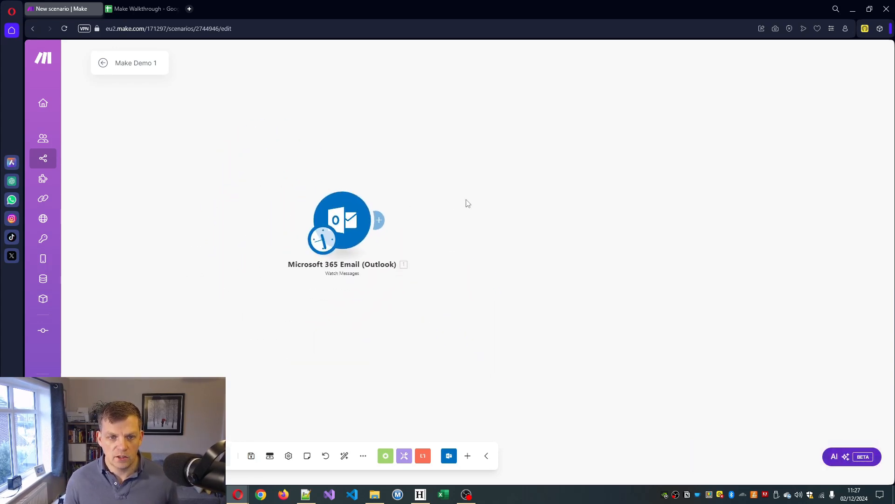
pyautogui.scroll(5, 468, 204)
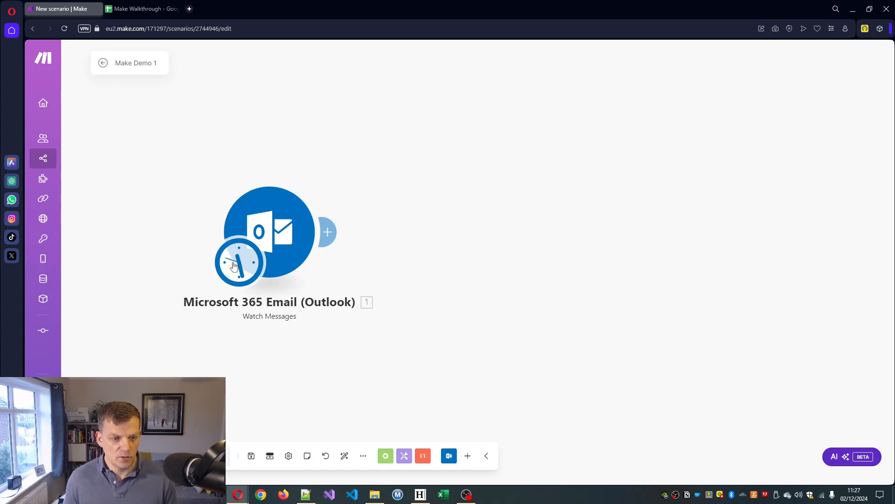
pyautogui.click(251, 456)
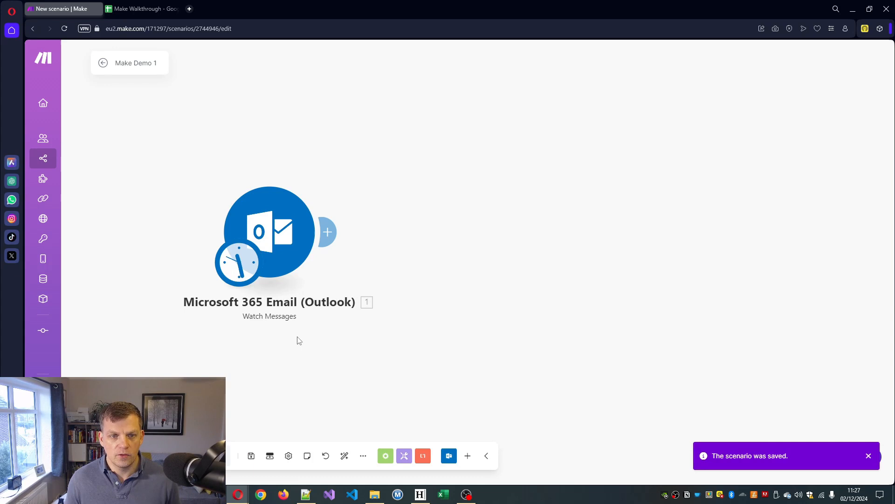
# Add a Google Sheets Add a Row module after the Outlook module
pyautogui.click(331, 232)
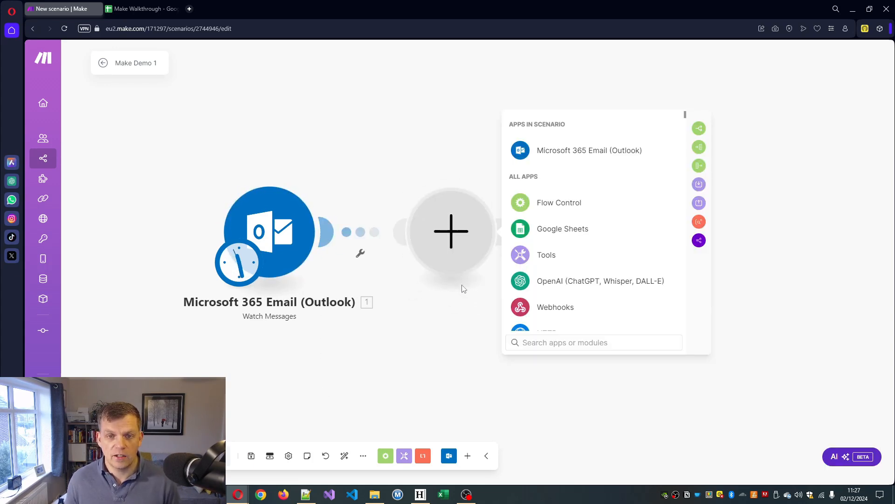
pyautogui.click(565, 231)
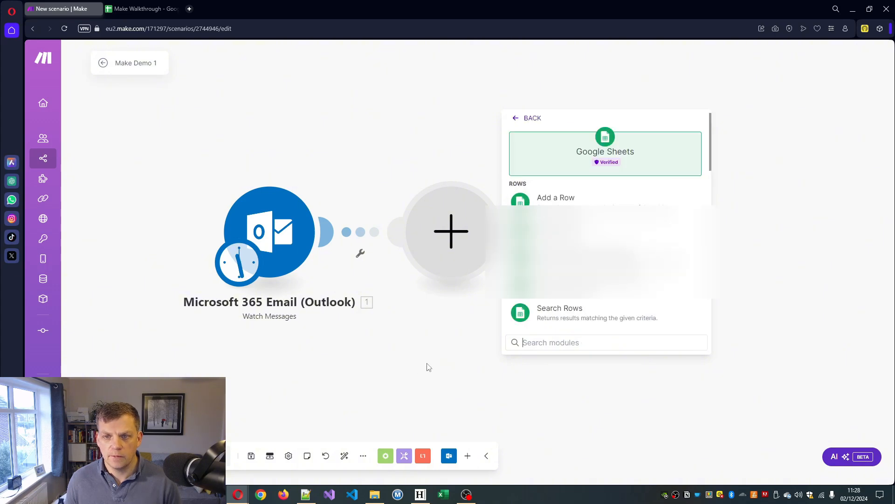
pyautogui.click(556, 199)
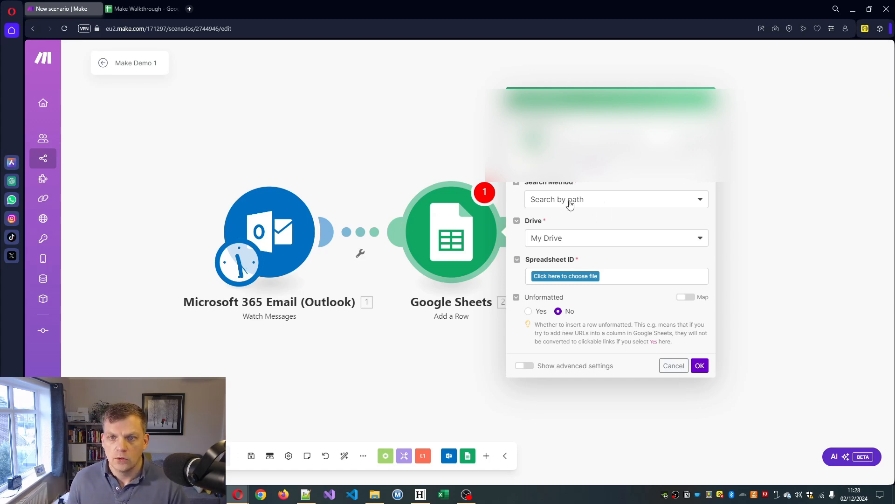
# Set the Google Sheets module to the Make Walkthrough spreadsheet, check that file, and choose Sheet1 as the sheet name
pyautogui.click(565, 276)
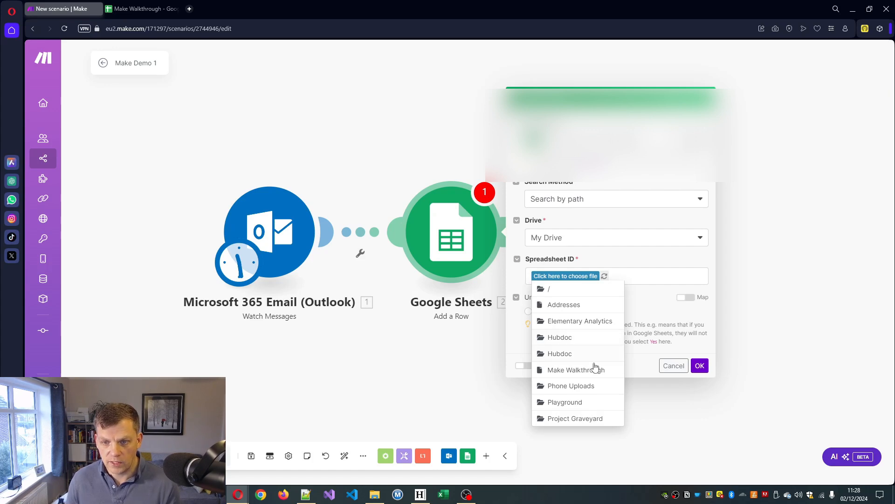
pyautogui.click(576, 370)
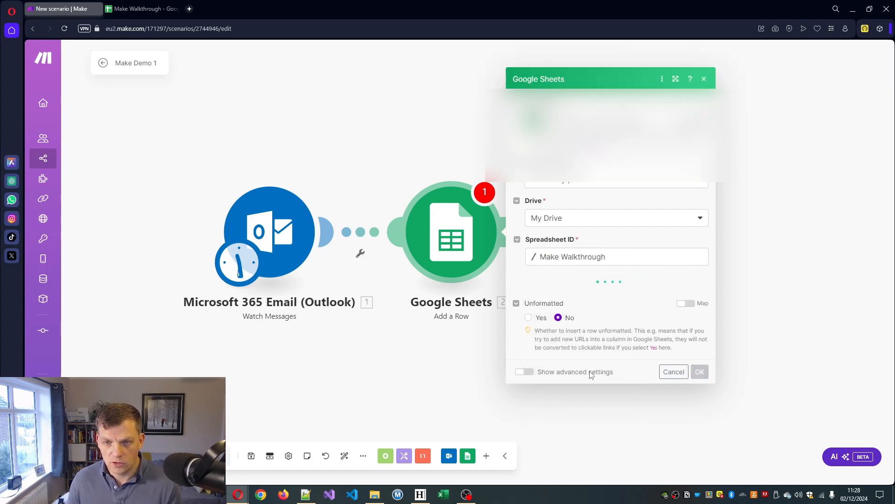
pyautogui.click(131, 7)
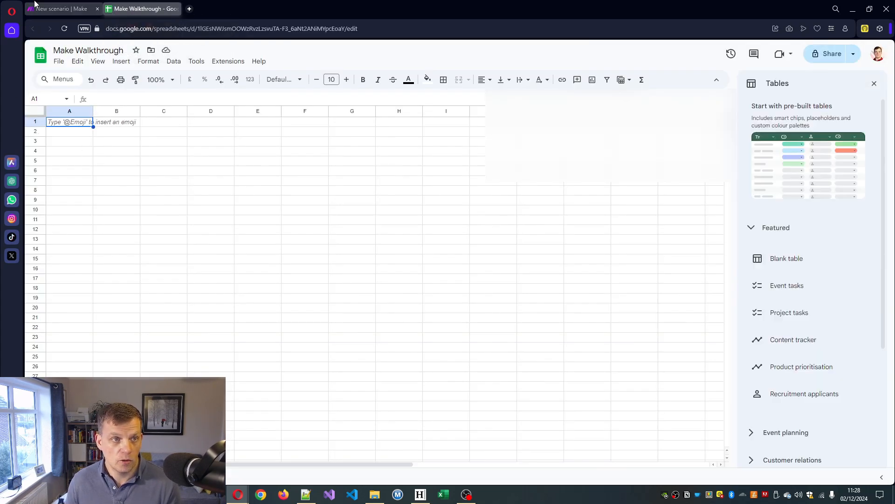
pyautogui.click(46, 10)
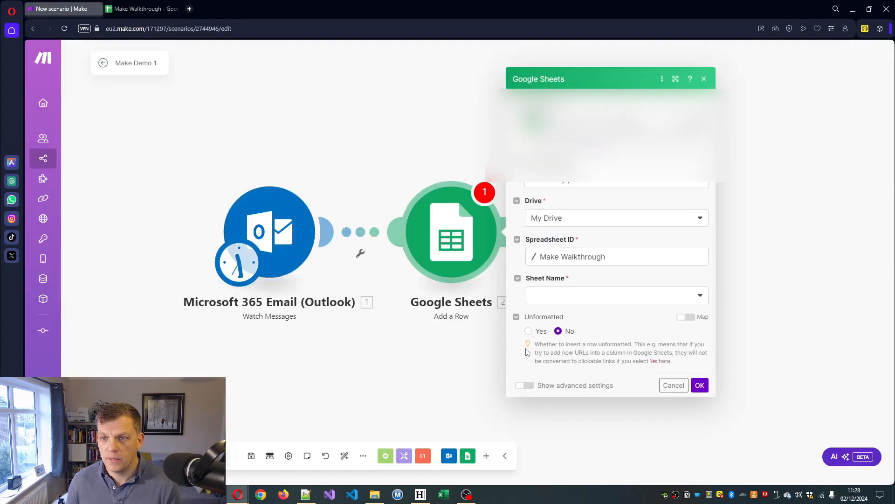
pyautogui.click(577, 300)
pyautogui.click(569, 316)
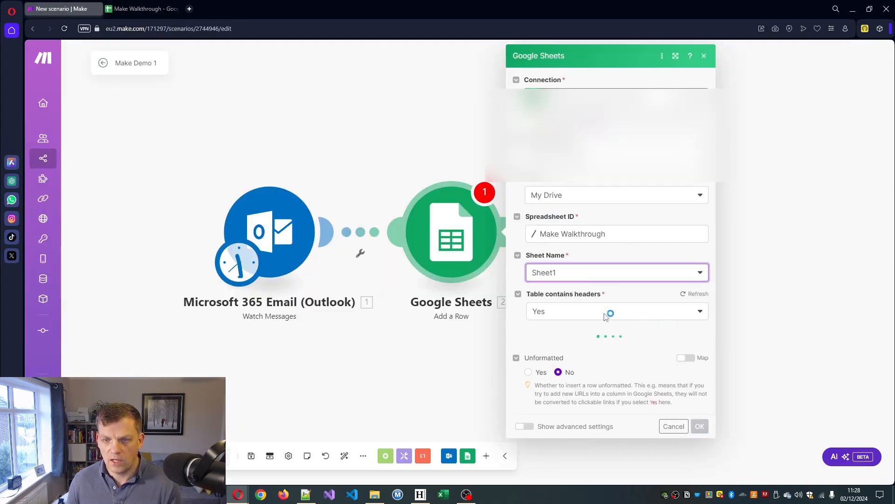
# Set the Google Sheets module to a table without headers and choose the A-Z column range
pyautogui.click(605, 312)
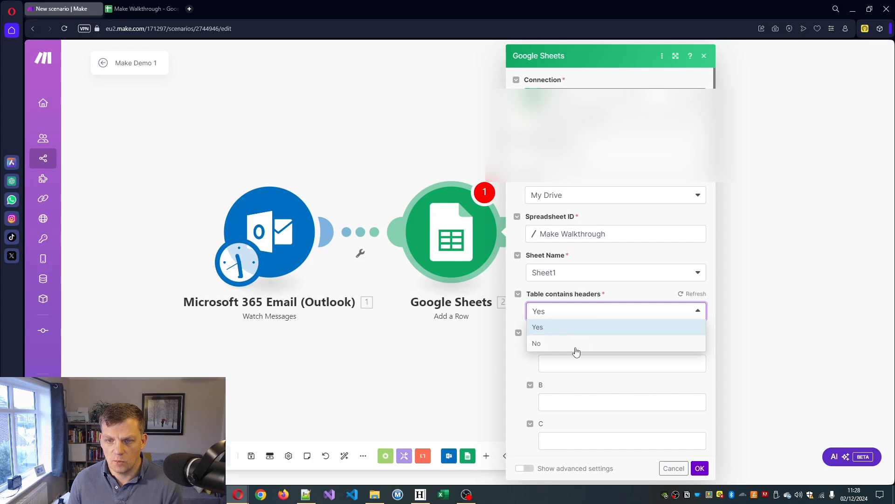
pyautogui.click(578, 342)
pyautogui.click(577, 350)
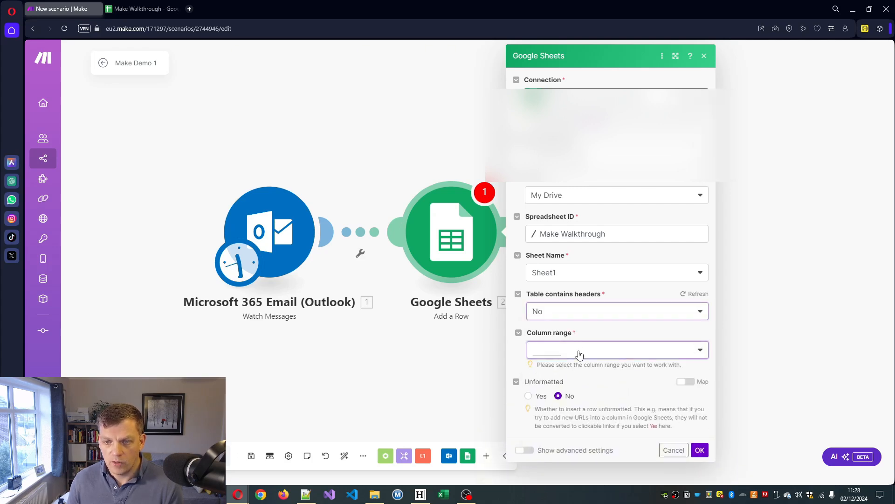
pyautogui.click(562, 364)
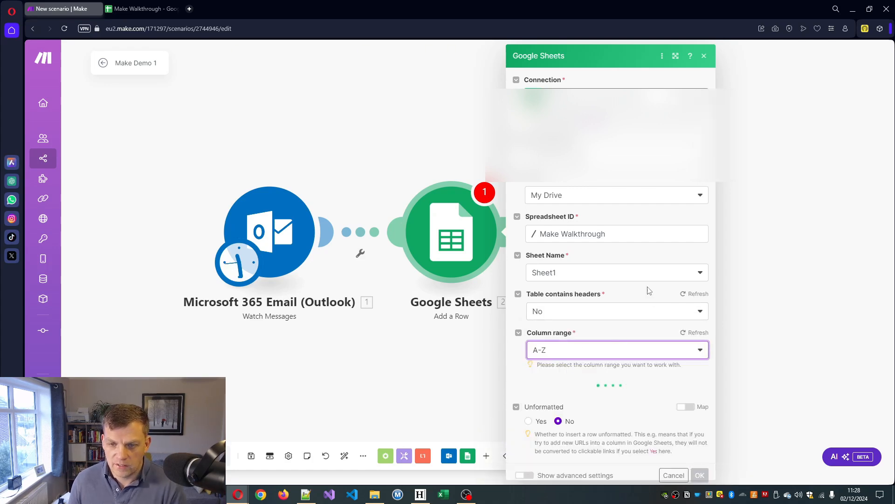
# Map column A of the new row to the Address field under the Outlook message's Sender Email Address
pyautogui.scroll(-5, 646, 298)
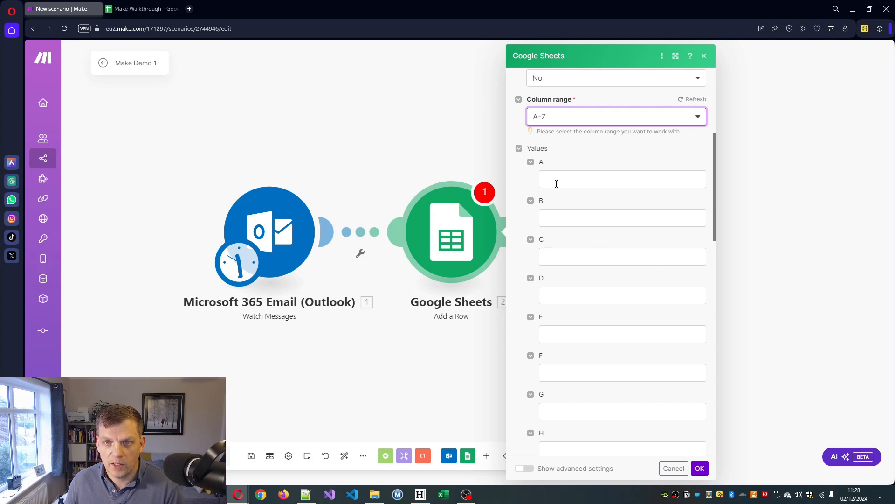
pyautogui.click(556, 184)
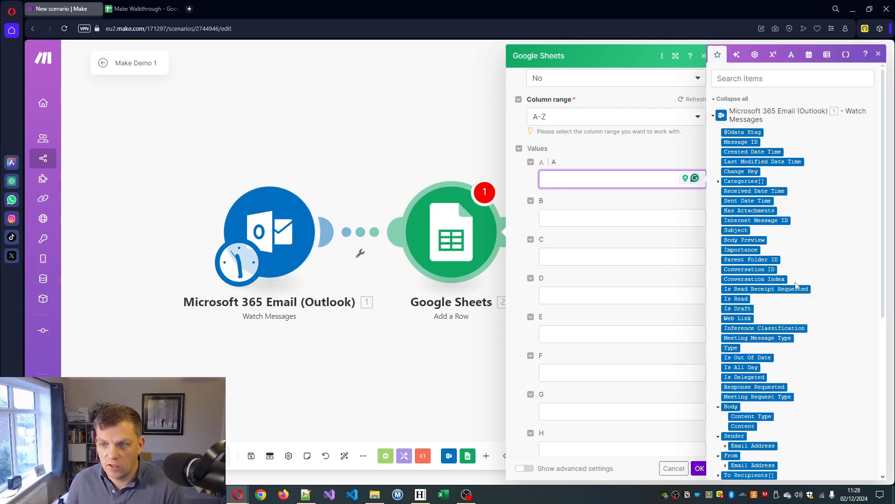
pyautogui.scroll(-5, 814, 233)
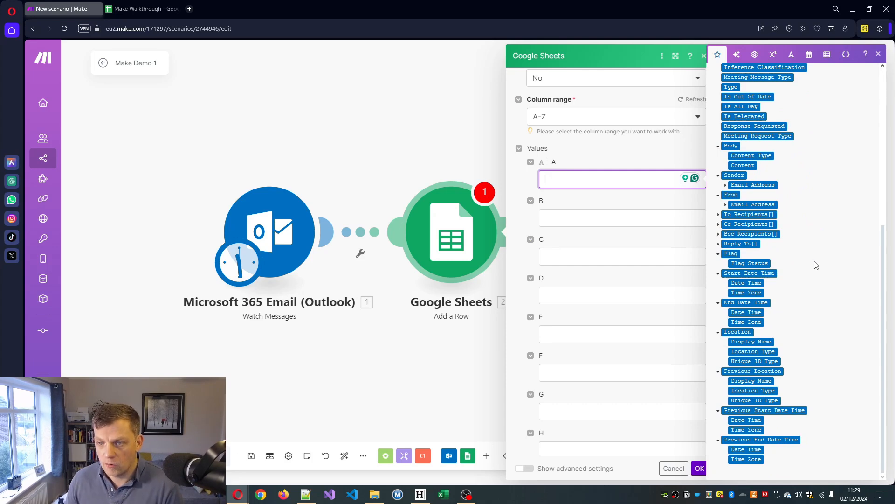
pyautogui.scroll(2, 816, 265)
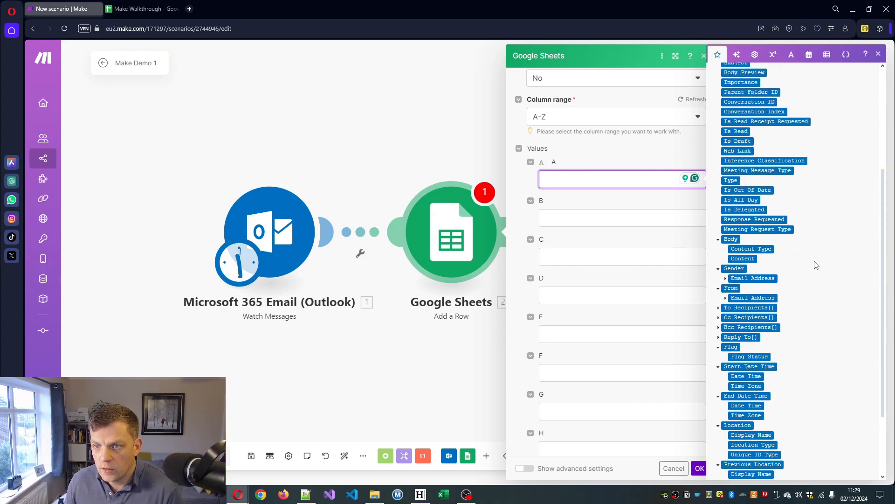
pyautogui.click(725, 278)
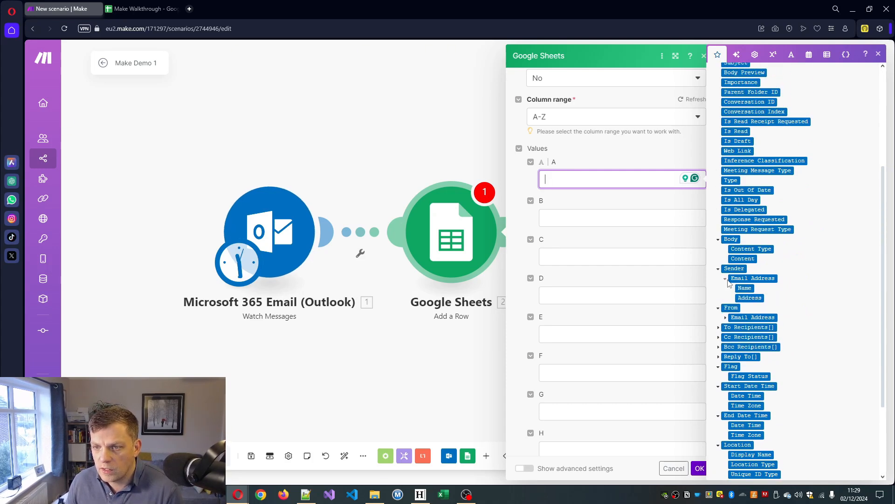
pyautogui.click(749, 297)
# Map column B of the new row to the Outlook message's Subject
pyautogui.scroll(-1, 783, 332)
pyautogui.scroll(4, 783, 332)
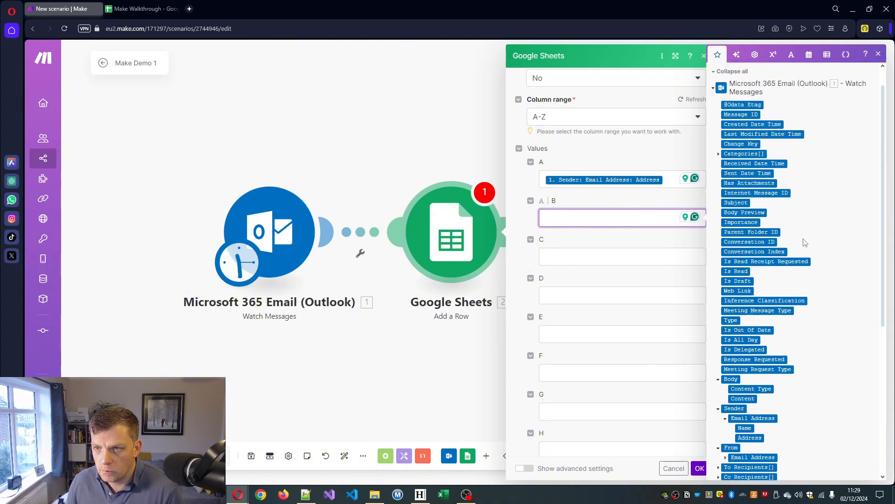
pyautogui.click(736, 203)
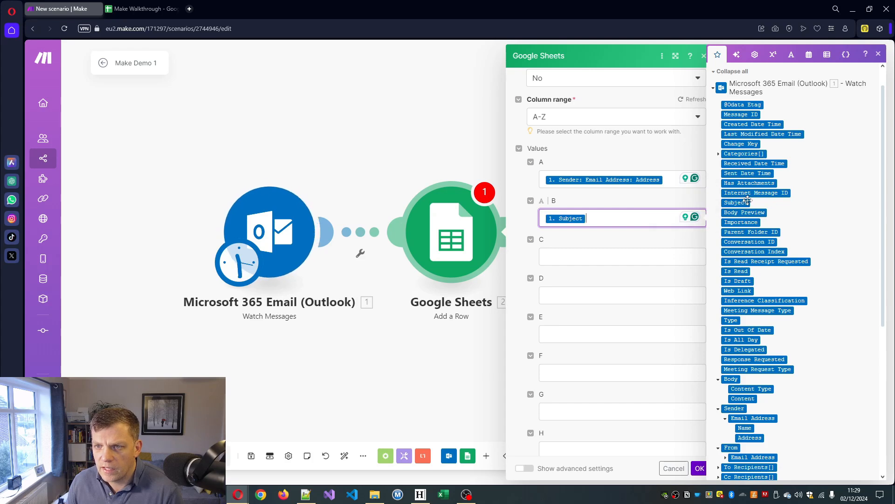
# Set column C to the fixed text New Request and confirm the Google Sheets module settings
pyautogui.click(574, 254)
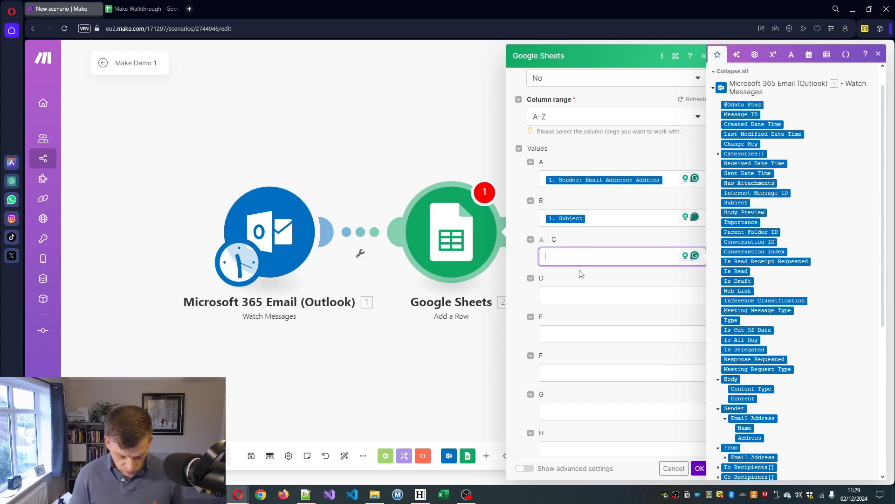
pyautogui.write('Pending')
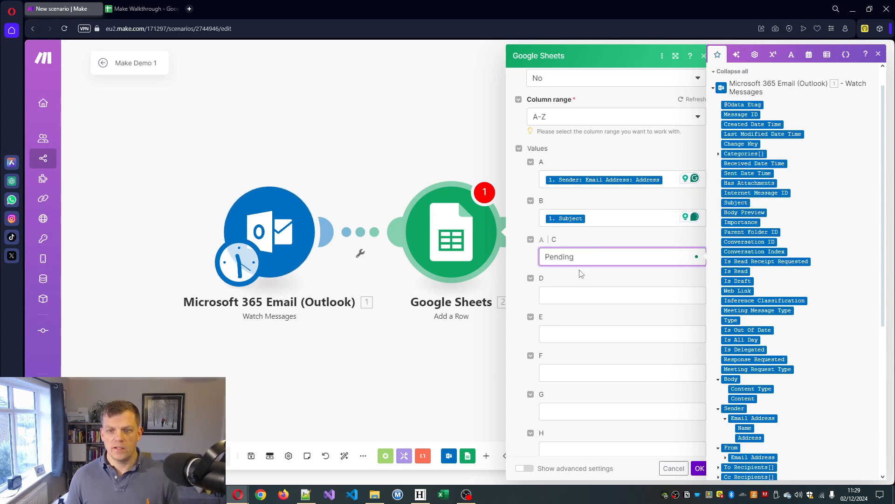
pyautogui.press('BackSpace')
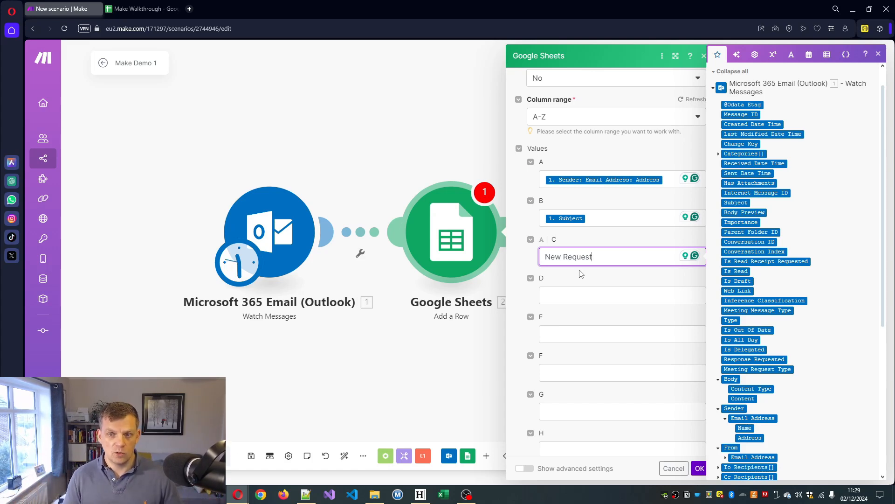
pyautogui.click(700, 468)
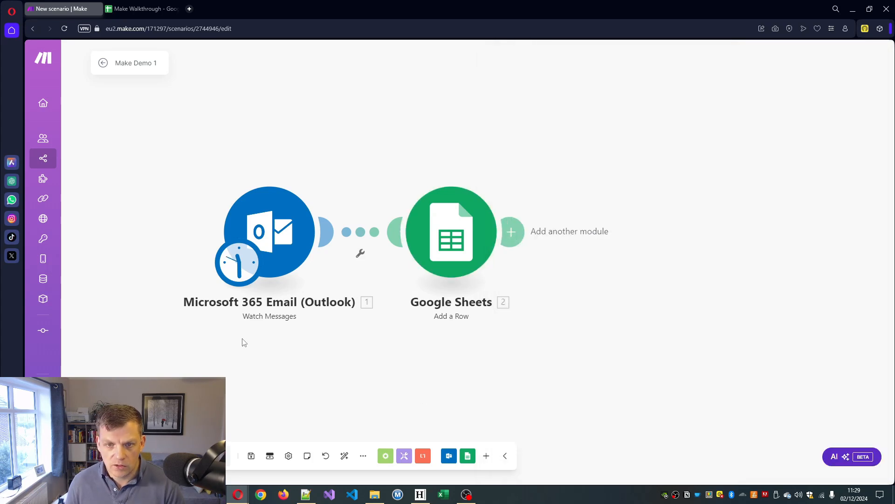
# Save the scenario, checking the Outlook trigger's schedule settings without changing them
pyautogui.click(251, 454)
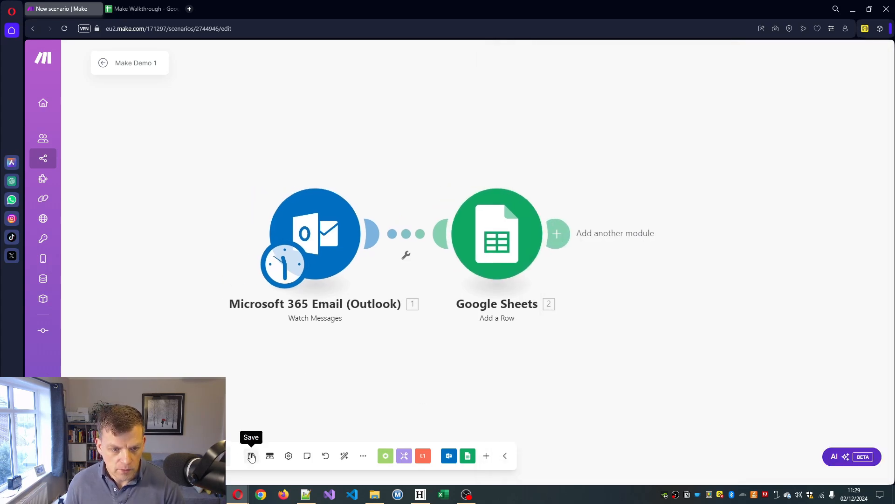
pyautogui.click(280, 261)
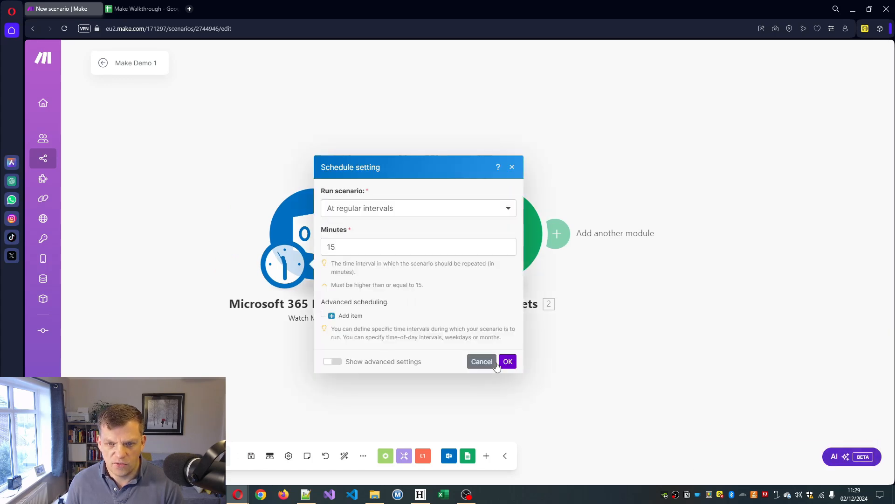
pyautogui.click(482, 362)
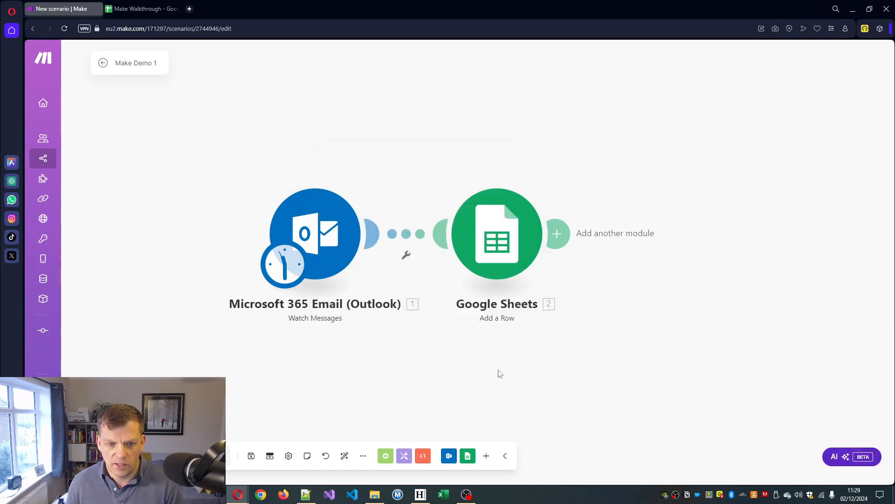
pyautogui.click(251, 456)
# Run the Make Demo 1 scenario once to test the Outlook and Google Sheets modules
pyautogui.moveTo(344, 394); pyautogui.dragTo(291, 387)
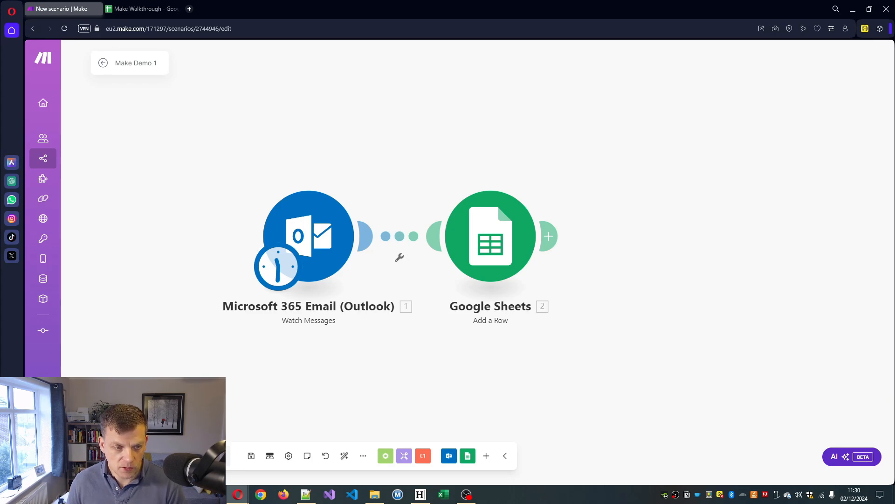
pyautogui.click(123, 455)
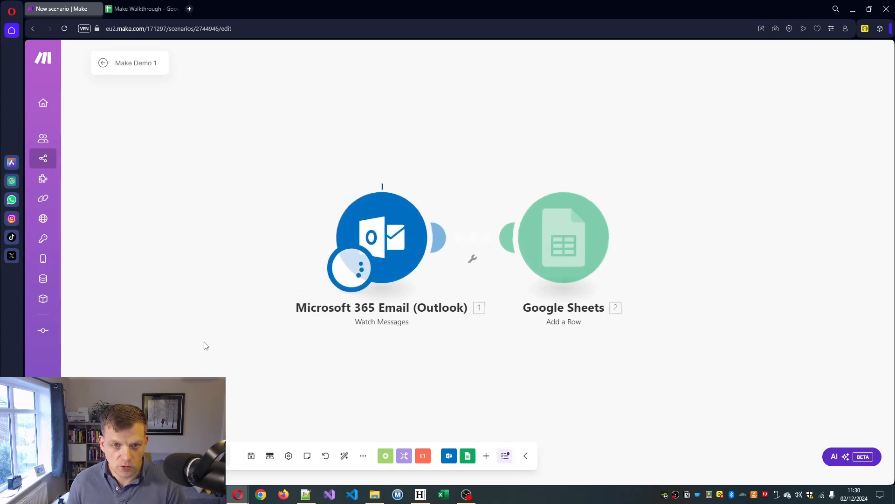
pyautogui.moveTo(271, 337); pyautogui.dragTo(203, 323)
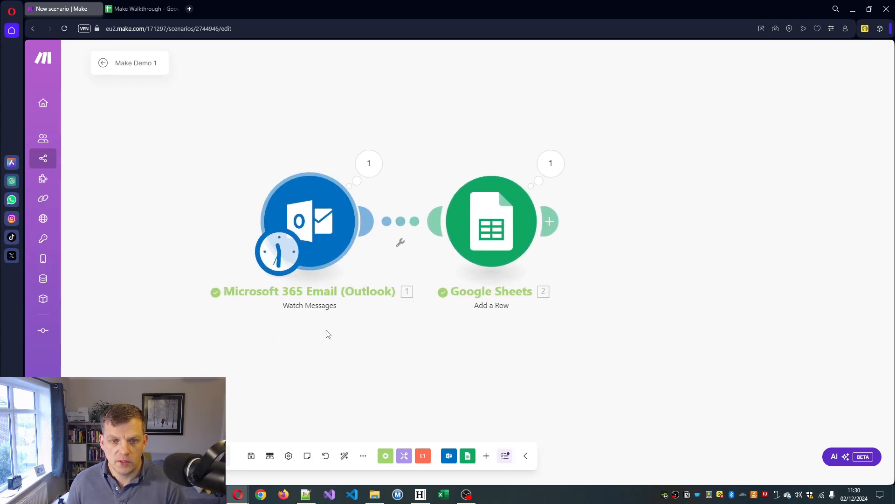
# Switch to the Make Walkthrough spreadsheet and check the sender, subject and status cells in row 1
pyautogui.click(133, 9)
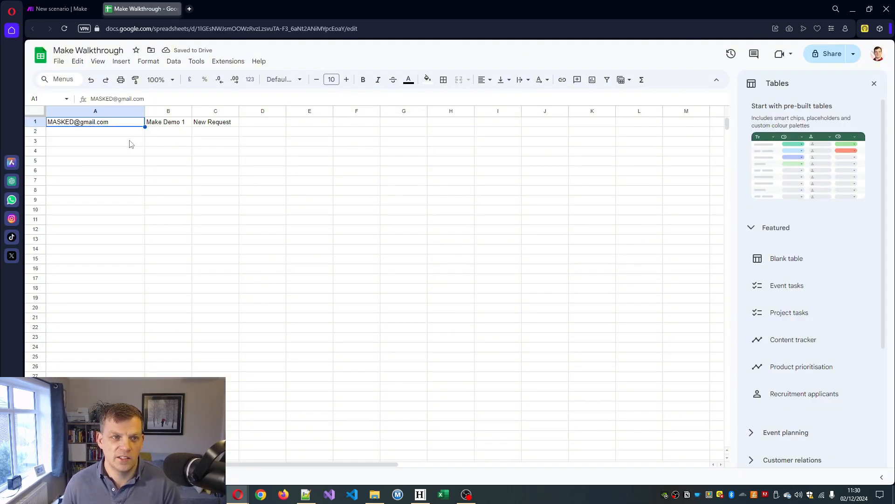
pyautogui.click(164, 127)
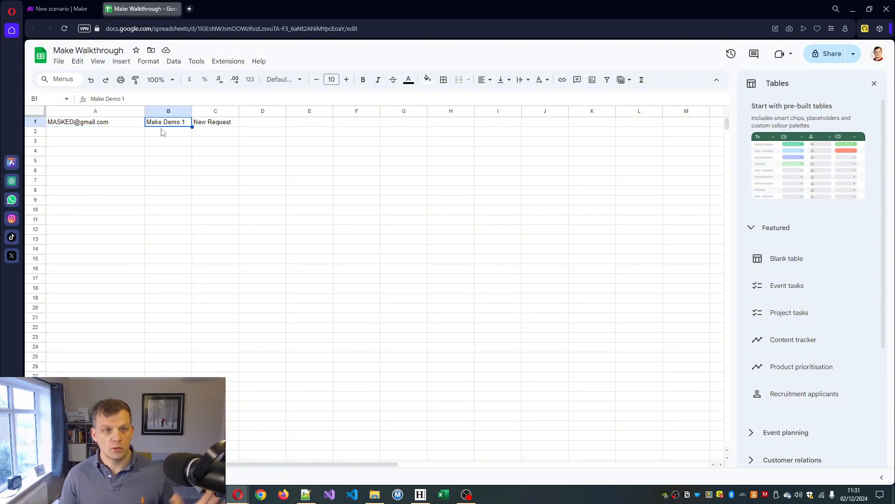
pyautogui.click(205, 125)
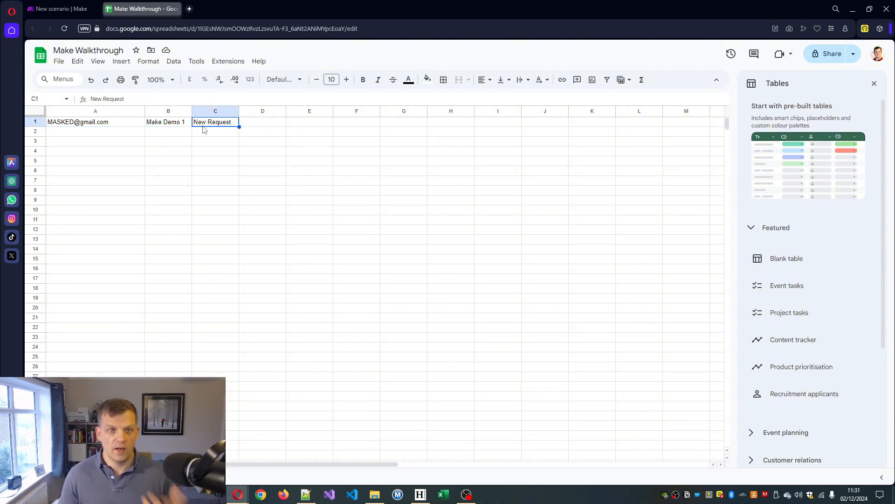
# Return to Make, open Make Demo 1 from the YT Walkthrough folder, examine its run history, and go back to the scenario list
pyautogui.click(61, 9)
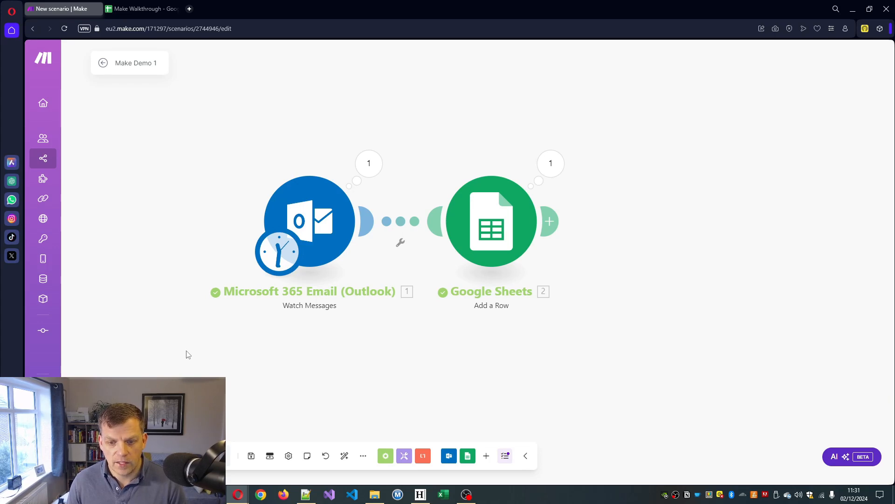
pyautogui.click(56, 161)
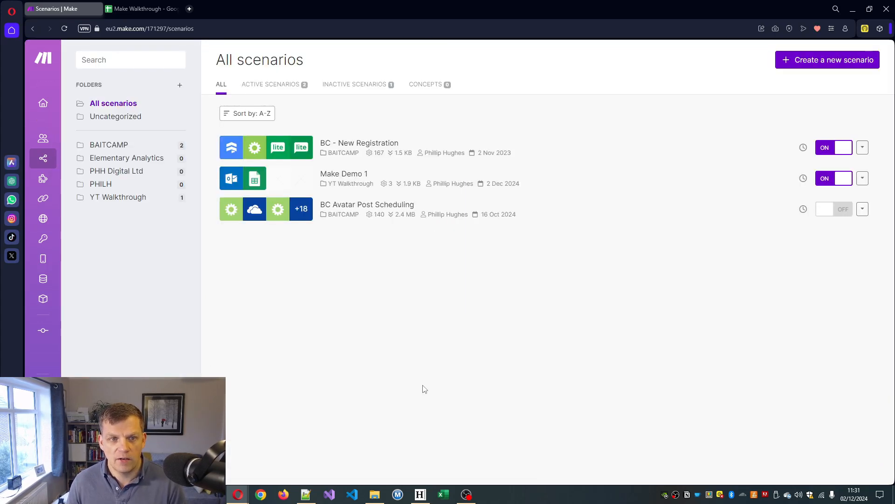
pyautogui.click(112, 198)
pyautogui.click(360, 143)
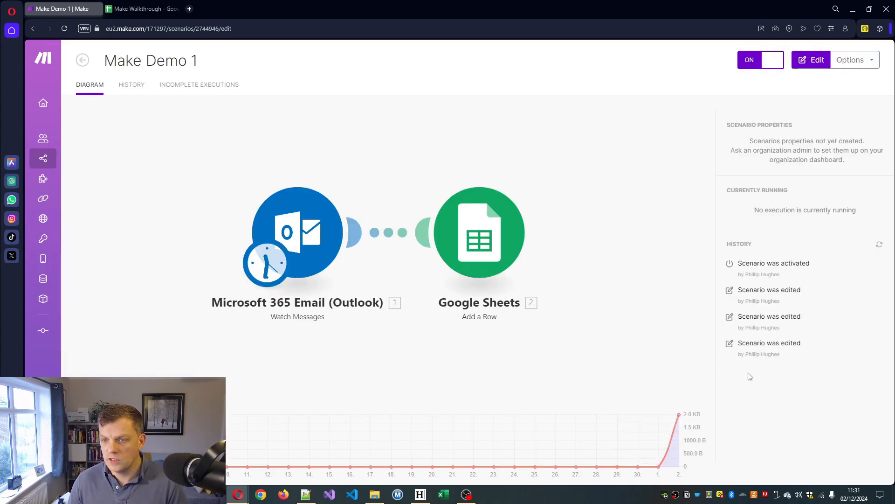
pyautogui.click(140, 88)
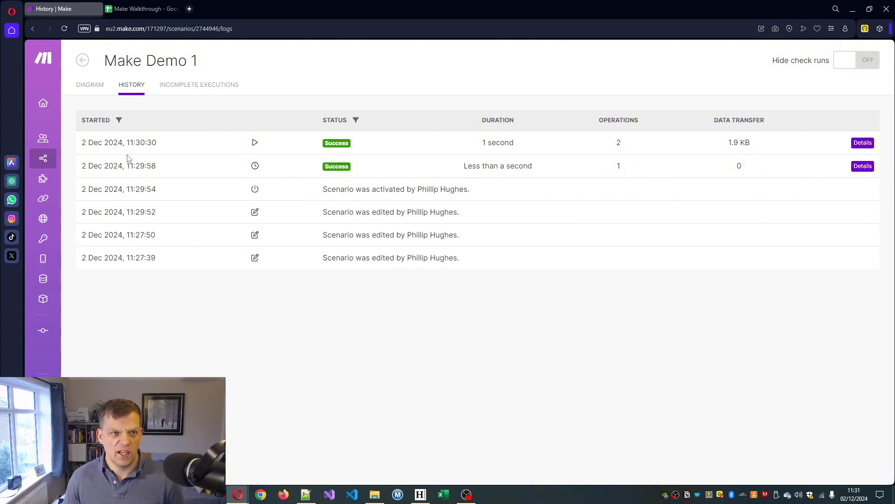
pyautogui.click(43, 158)
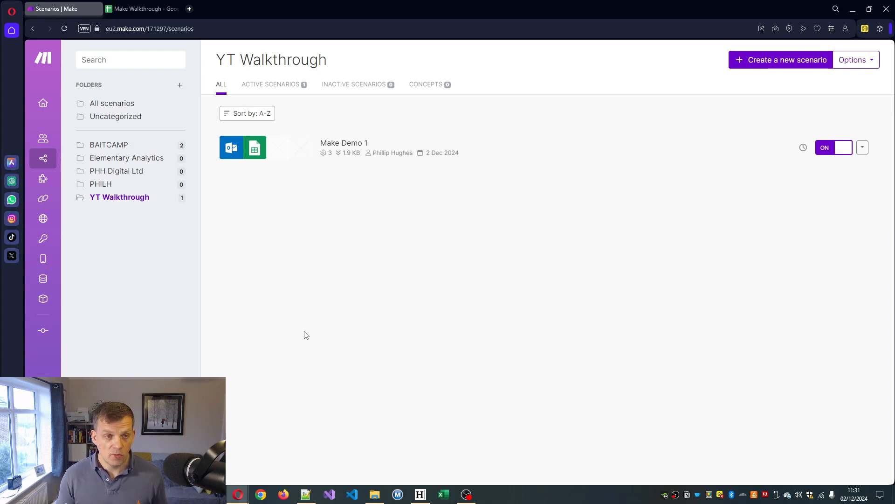